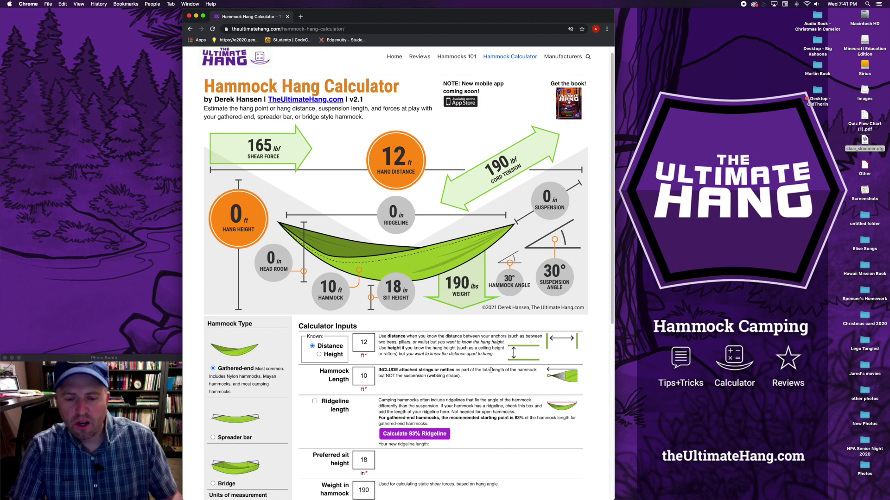
Step: Scroll down to the Calculator Inputs form and choose to solve from a known distance between anchors
scroll(469, 372, up, 1)
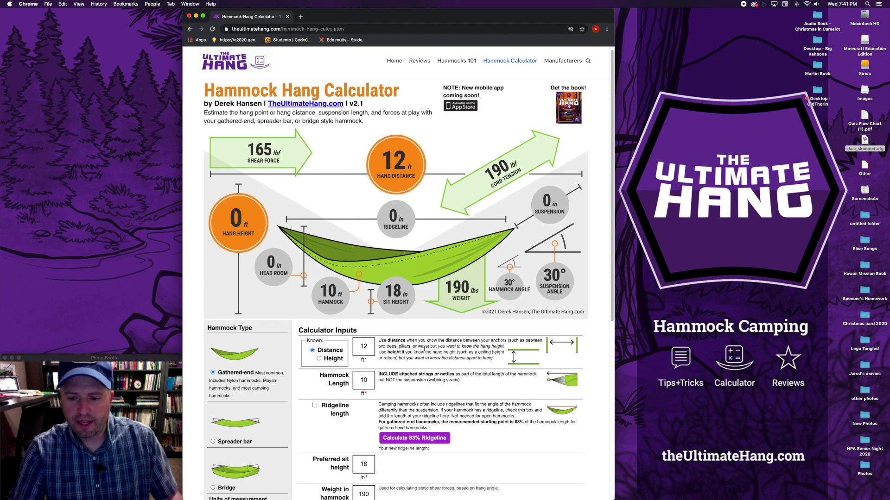
scroll(425, 349, down, 2)
scroll(426, 348, down, 4)
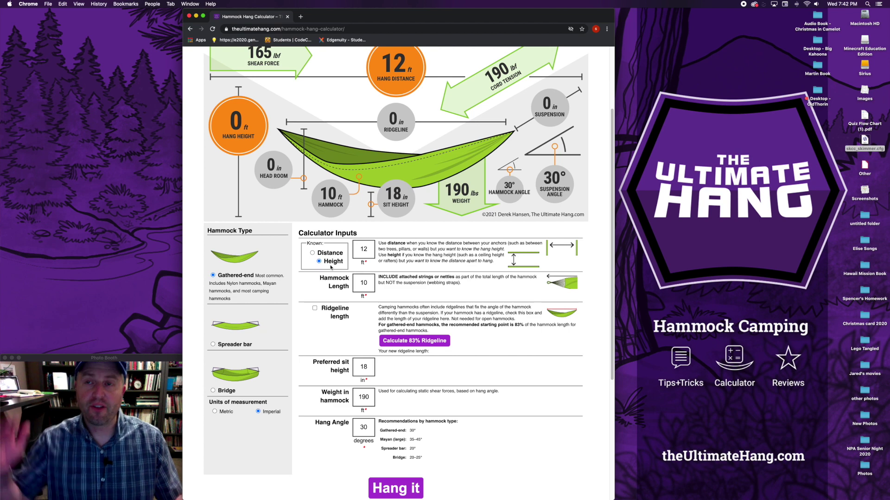
click(313, 253)
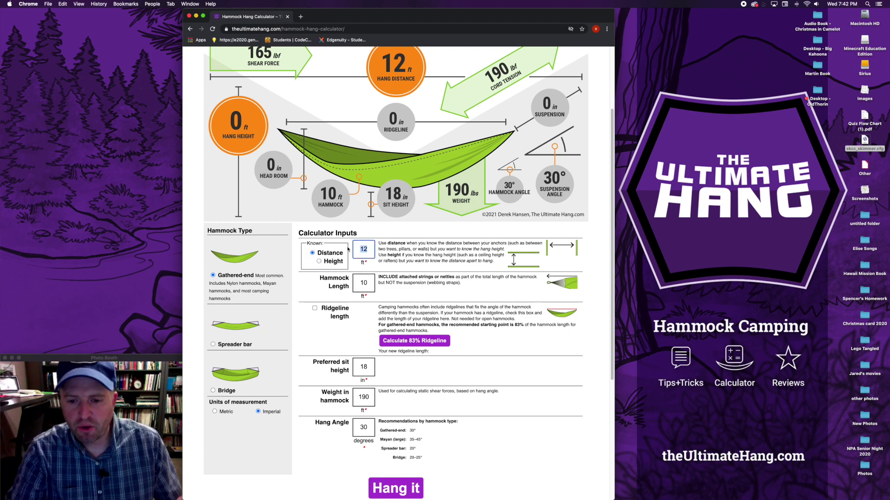
Step: Enter an 18.5 ft distance between anchors and an 11 ft hammock length
text(18.5)
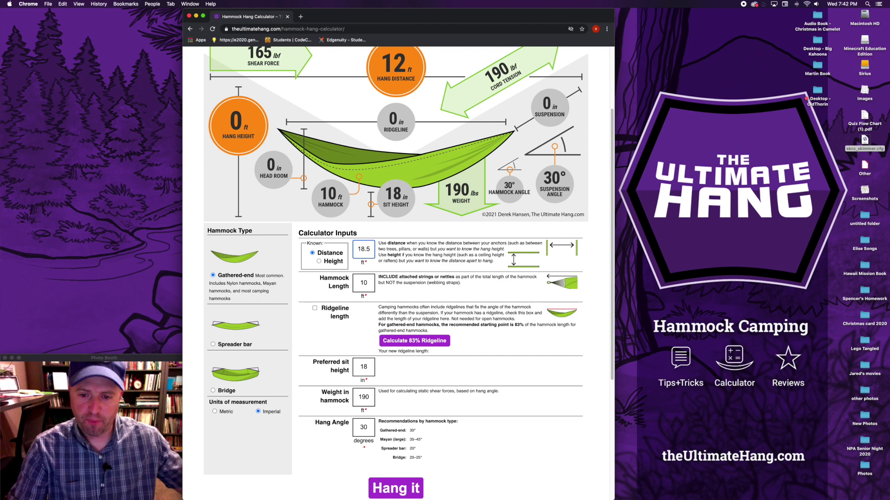
click(483, 247)
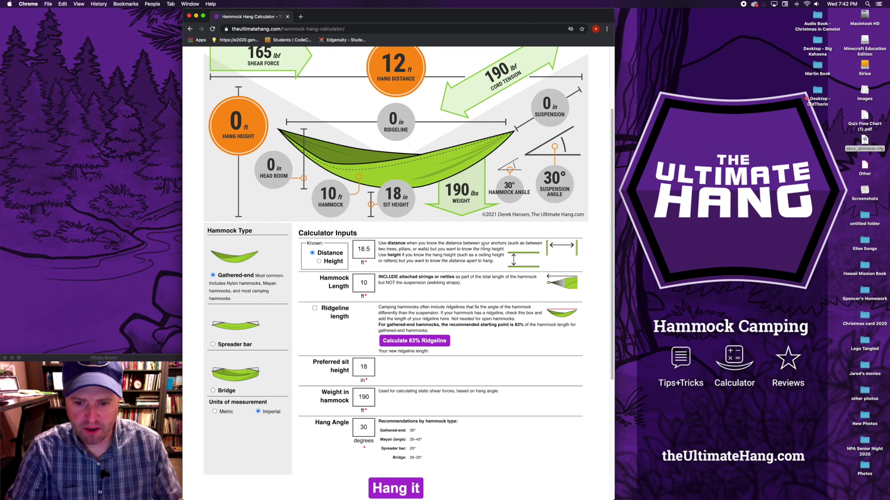
double_click(374, 283)
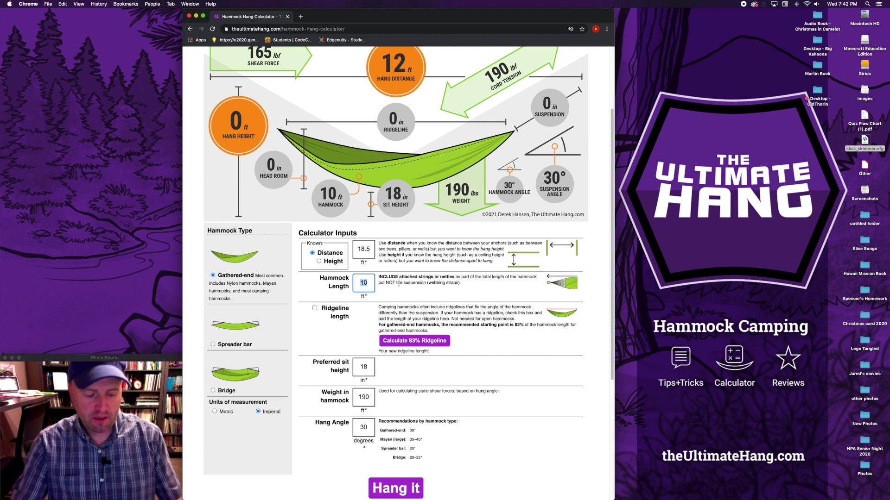
text(11)
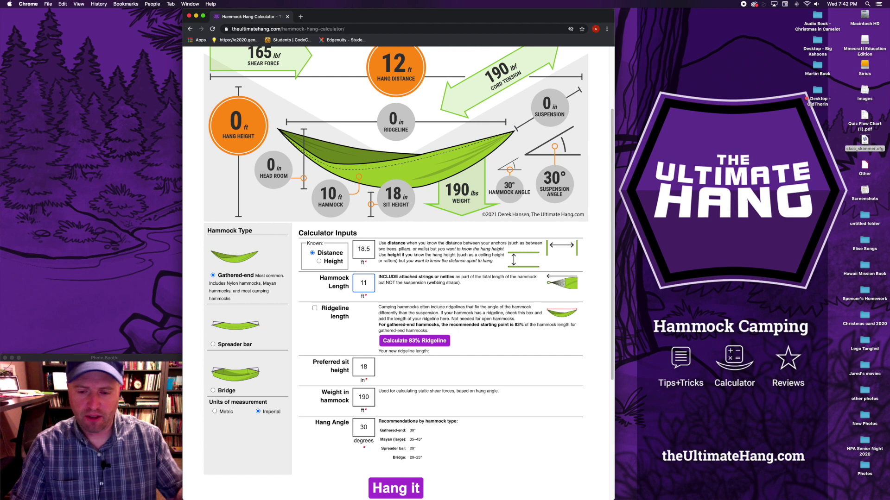
click(424, 307)
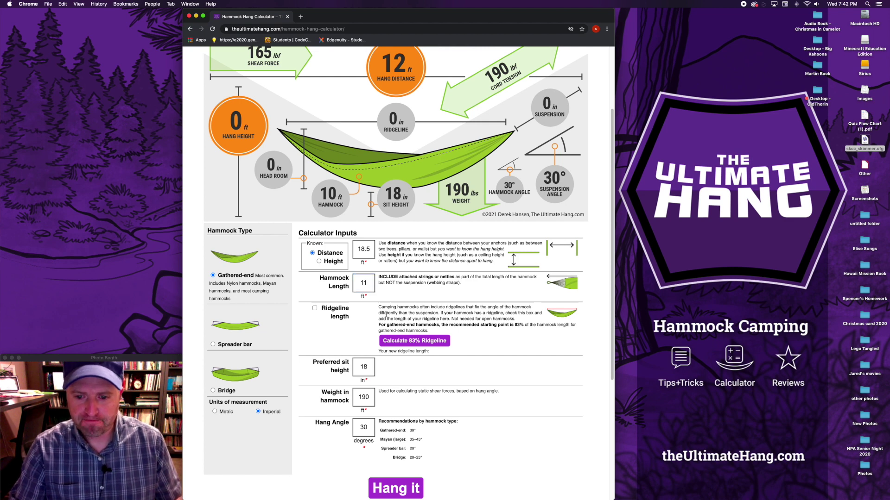
scroll(371, 316, down, 1)
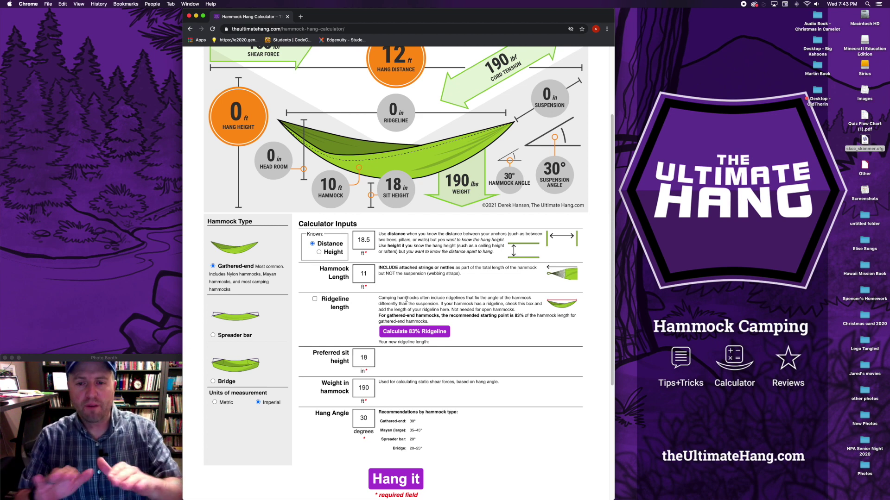
scroll(417, 315, down, 1)
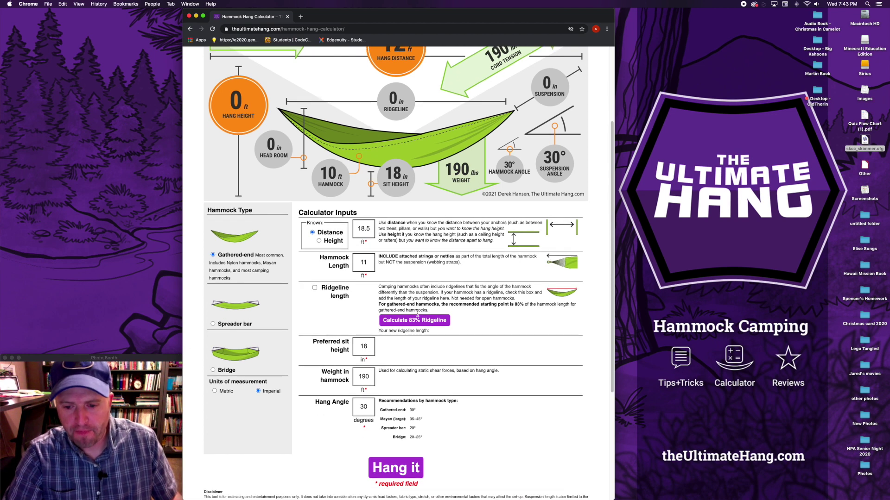
double_click(369, 343)
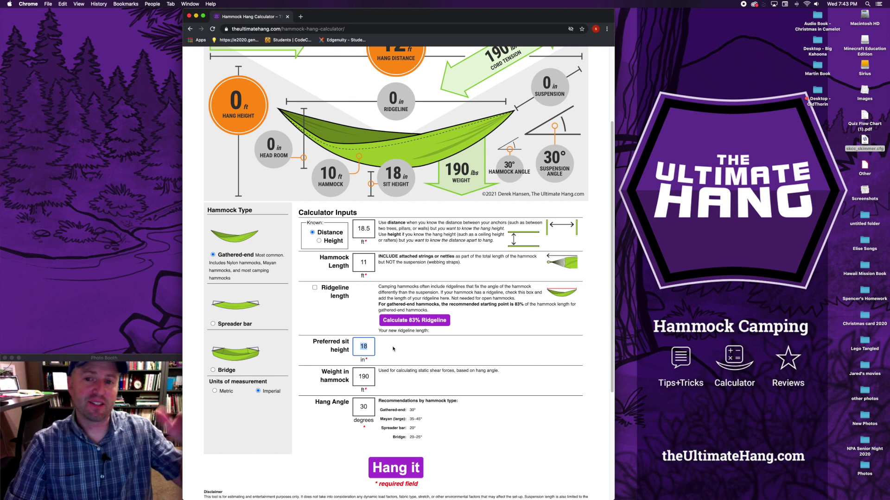
double_click(366, 375)
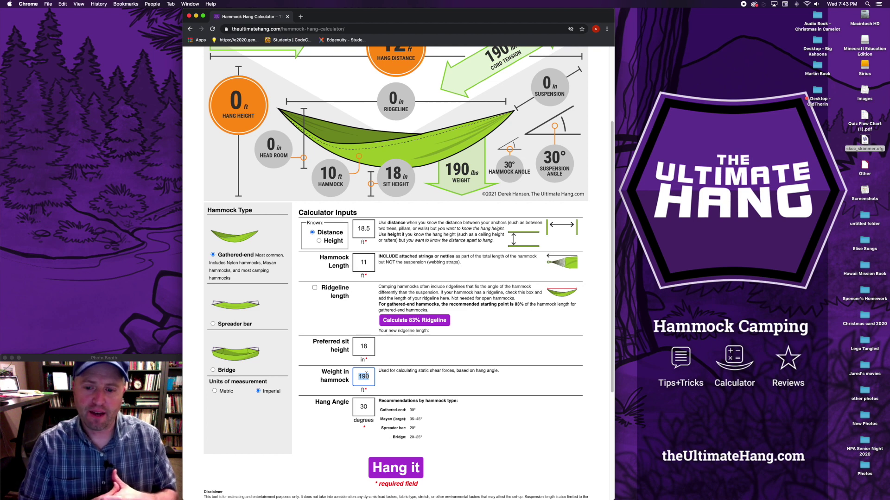
double_click(365, 406)
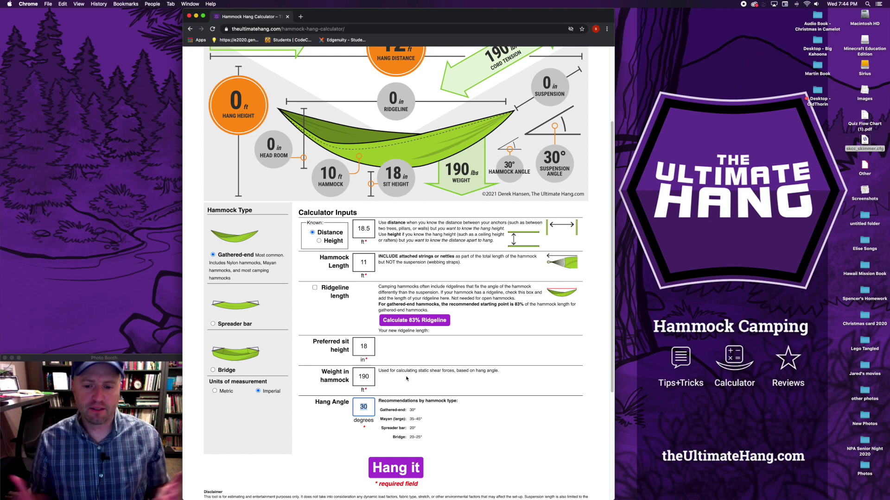
click(421, 419)
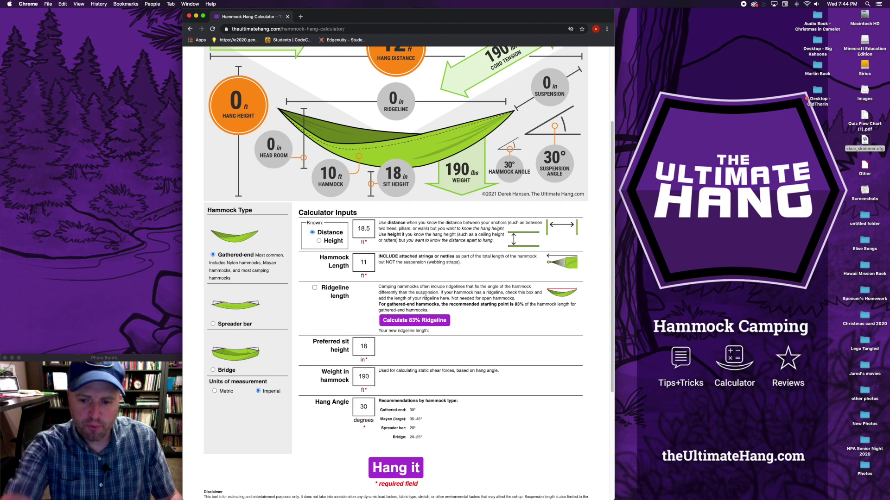
Step: Run Hang it and highlight the resulting 6.8 ft hang height in the diagram
click(400, 471)
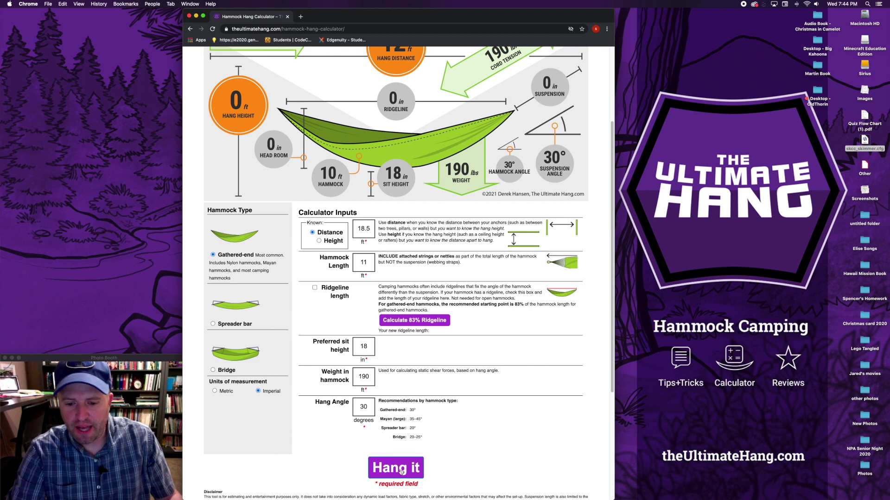
scroll(483, 342, up, 3)
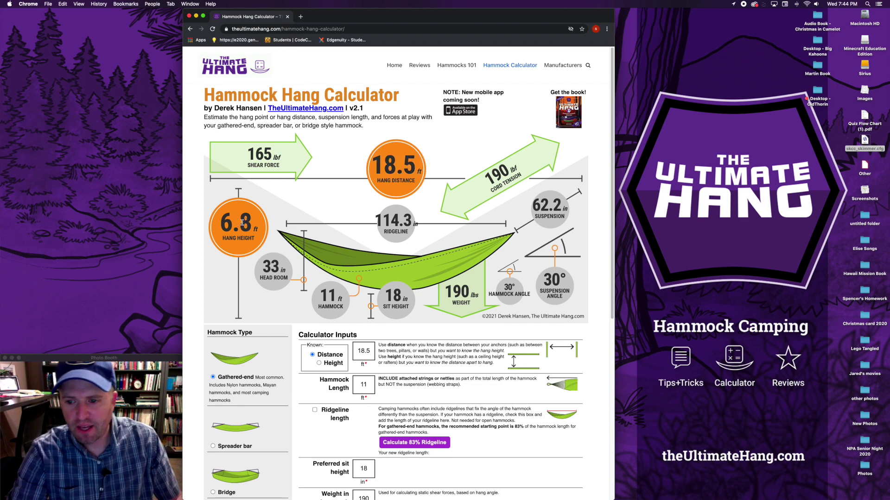
drag(222, 223, 252, 221)
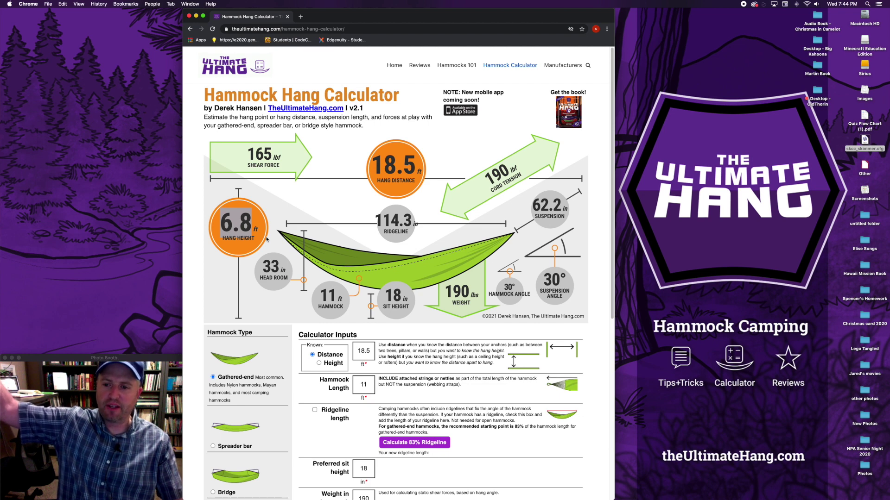
drag(239, 230, 250, 239)
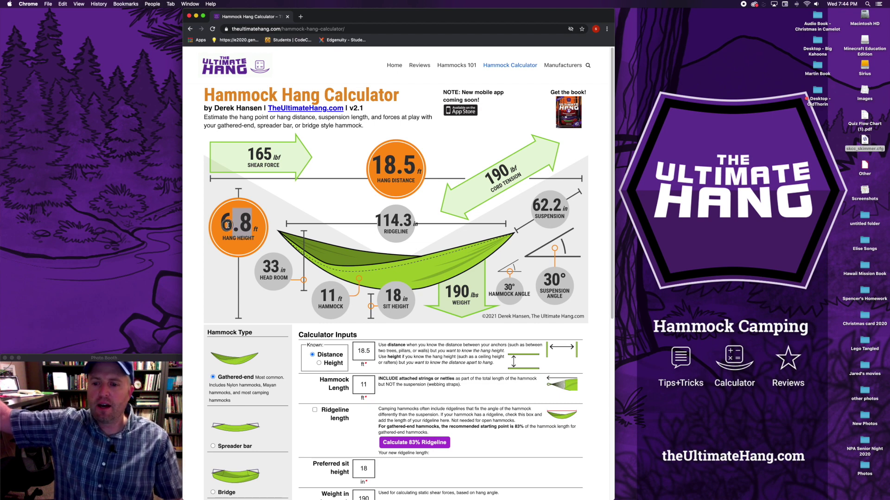
drag(220, 225, 249, 230)
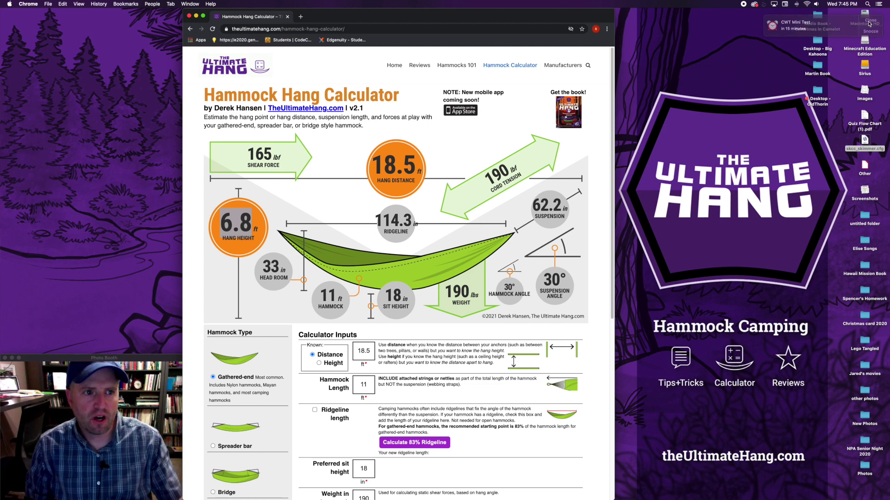
Step: Highlight the 62.2 in suspension length result
click(533, 202)
drag(533, 202, 559, 204)
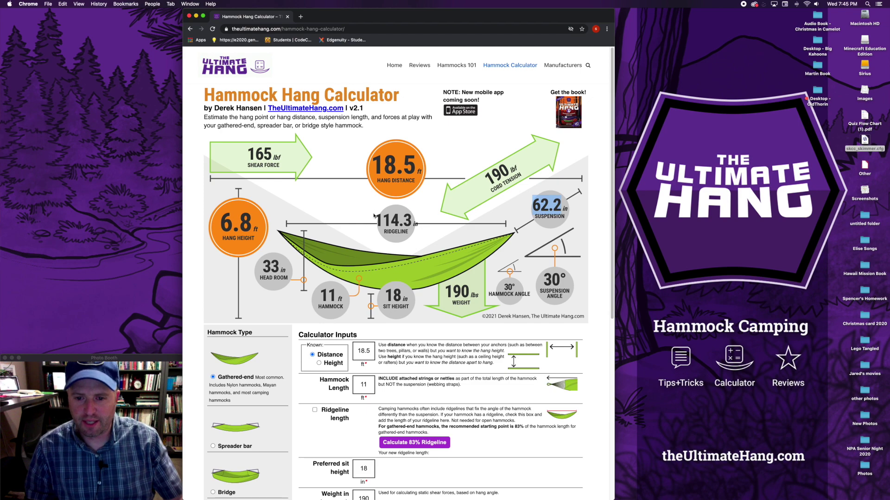
click(444, 347)
scroll(443, 365, down, 2)
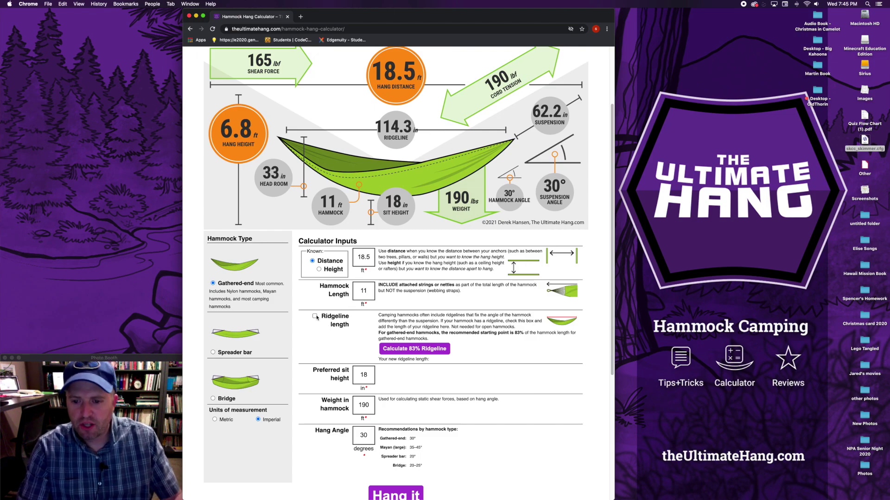
Step: Enable the ridgeline option at 114.31 in and point out the 114.3 in ridgeline result
click(315, 316)
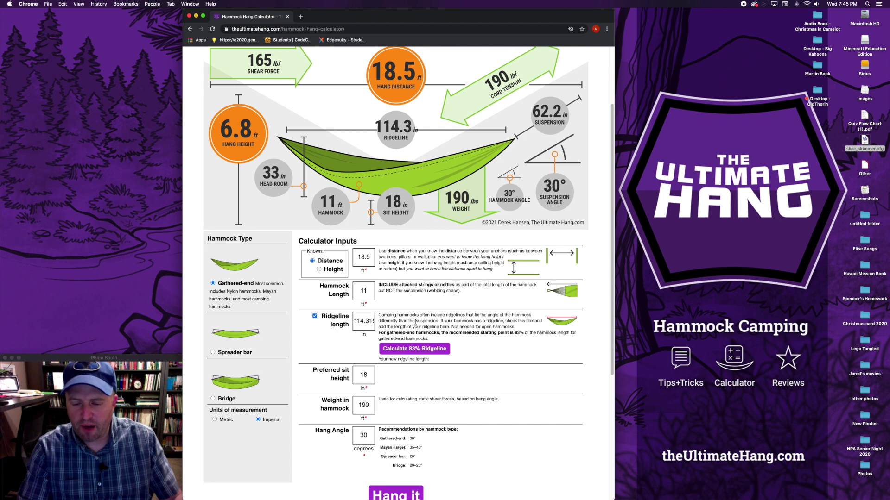
scroll(422, 321, up, 1)
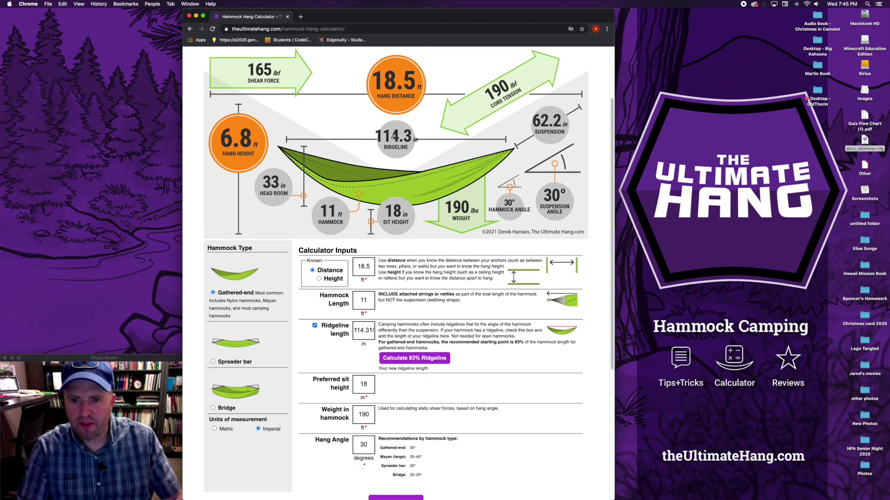
drag(374, 132, 422, 138)
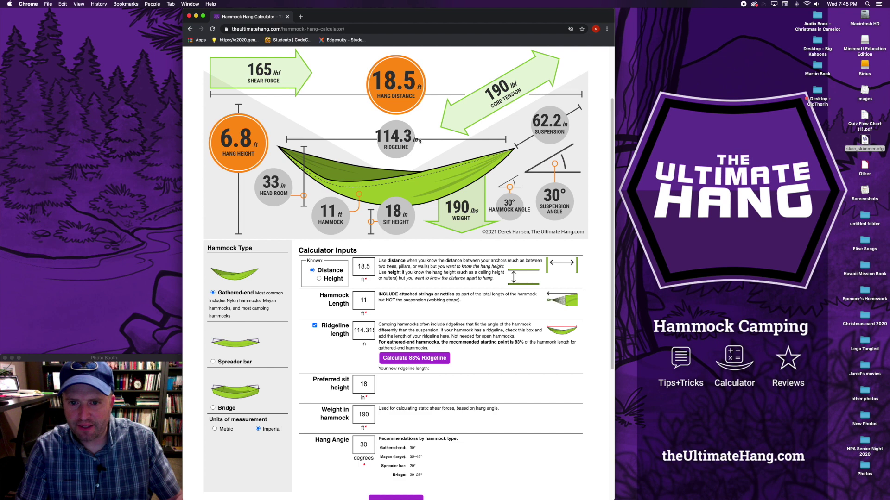
double_click(389, 137)
click(401, 151)
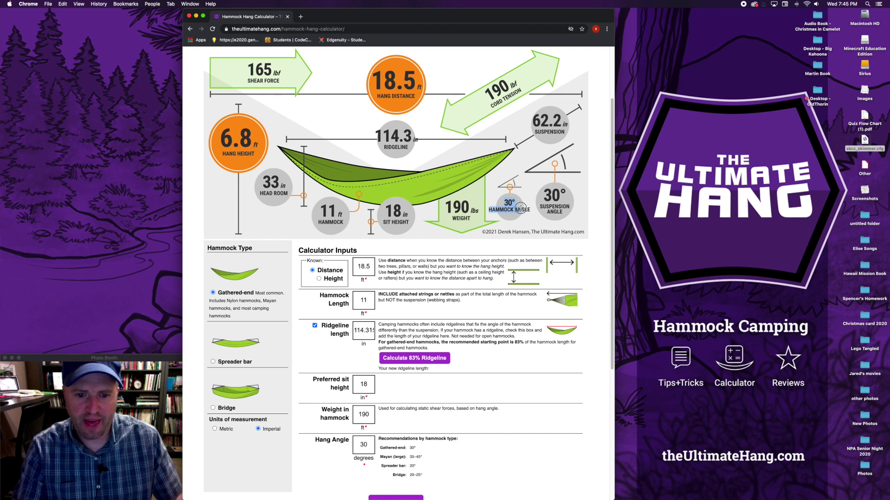
Step: Point out the 30° suspension angle and the 11 ft hammock length
double_click(552, 196)
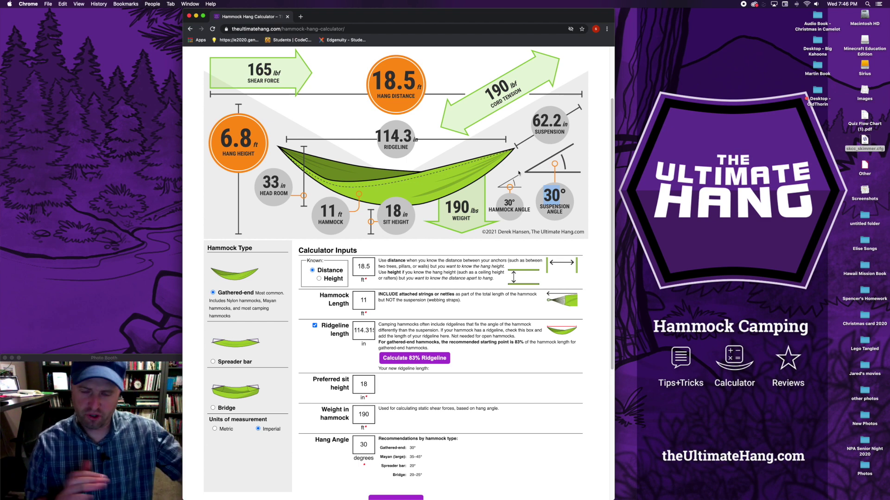
click(402, 321)
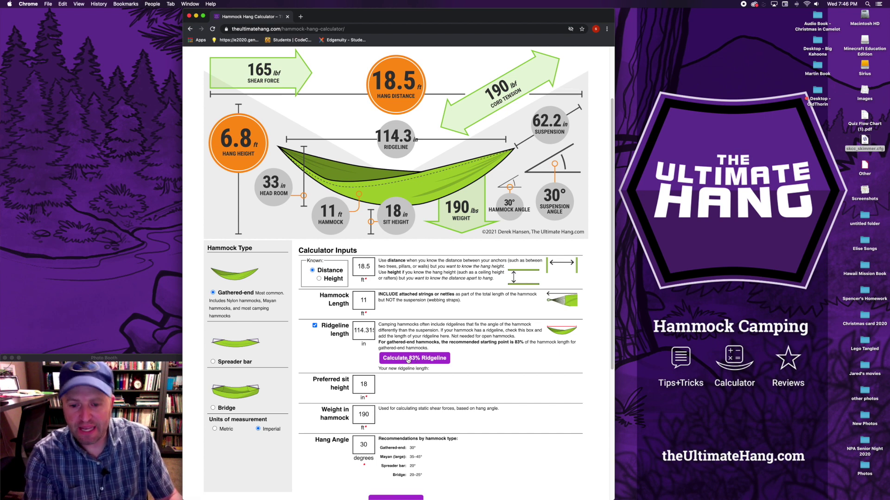
drag(364, 300, 353, 299)
click(395, 324)
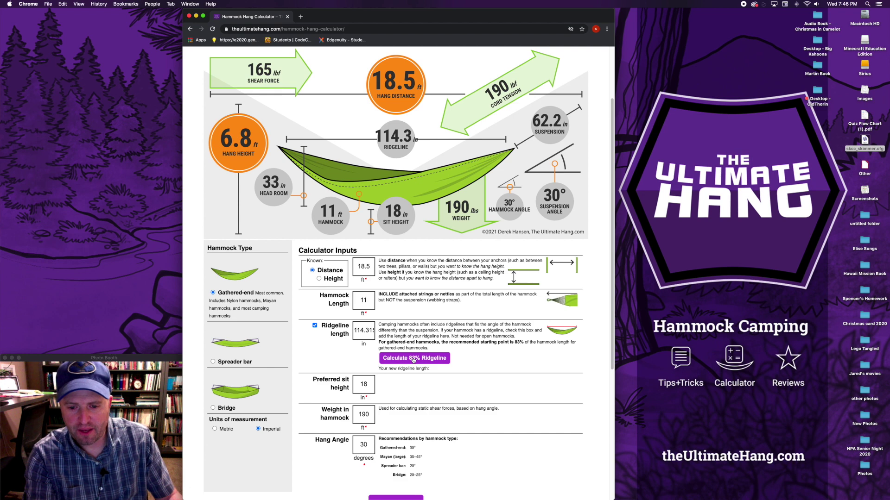
Step: Apply the 83% ridgeline, changing the length to 109.56 in, and highlight it
click(414, 360)
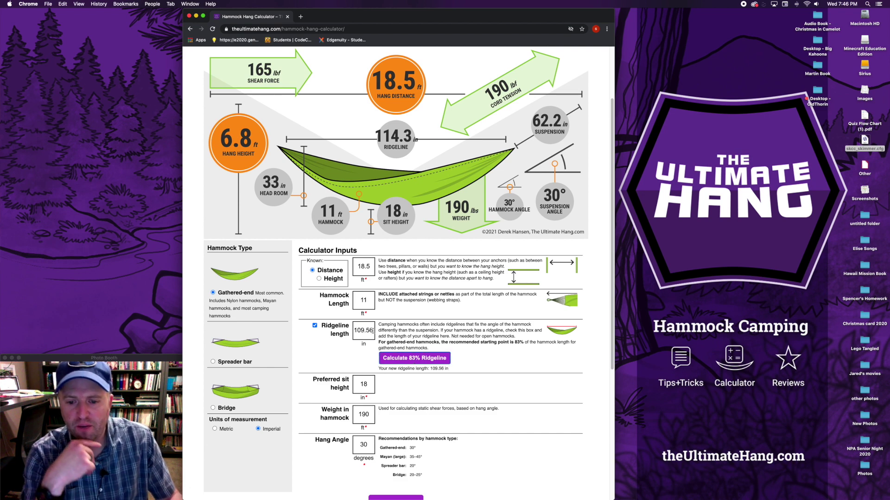
drag(374, 331, 350, 334)
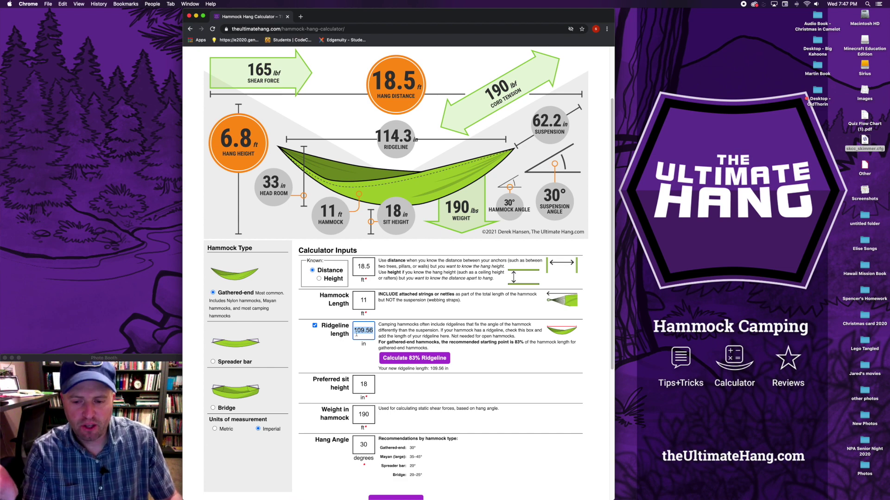
click(407, 360)
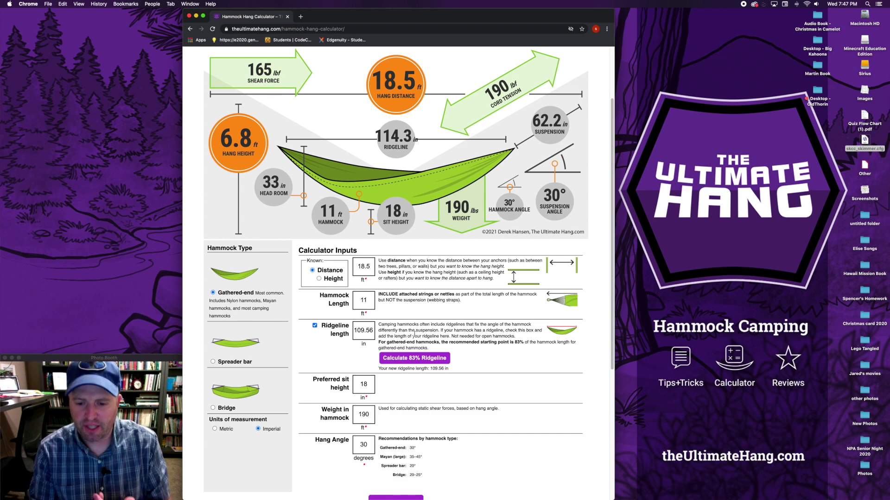
scroll(414, 333, down, 2)
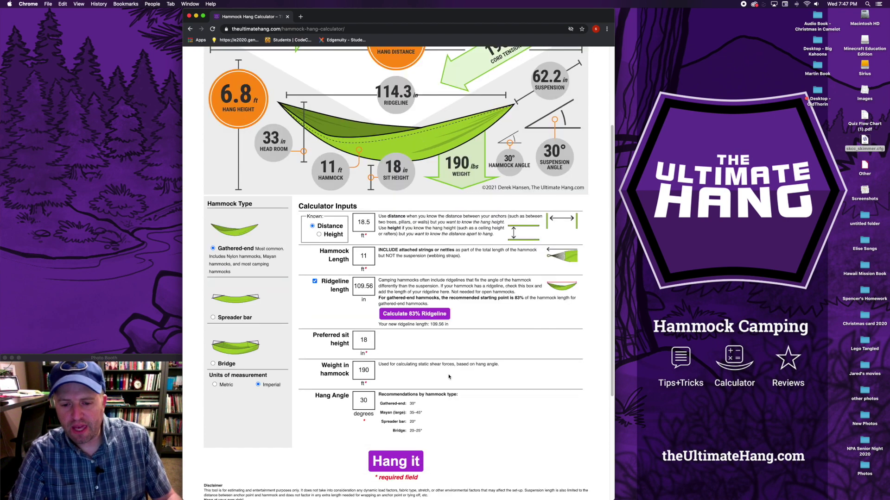
Step: Recalculate the hang and highlight the 33.9° hammock angle and 30° suspension angle
click(410, 457)
scroll(435, 386, up, 3)
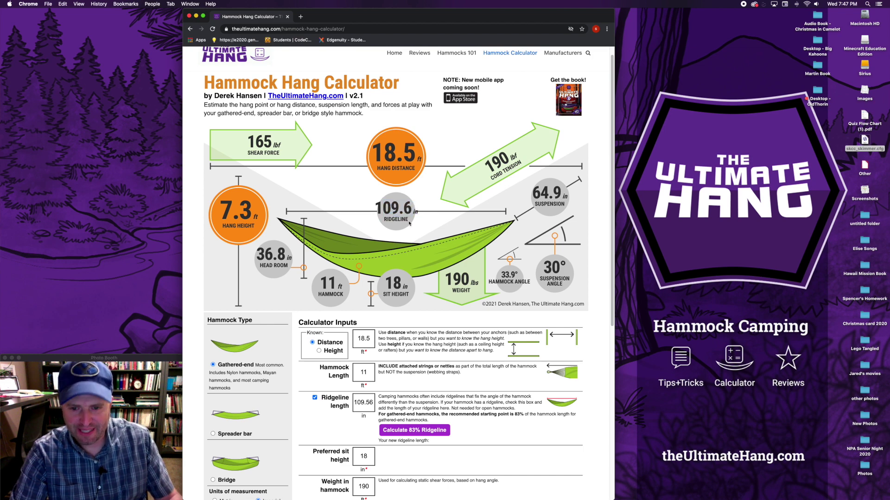
drag(494, 270, 530, 283)
click(531, 283)
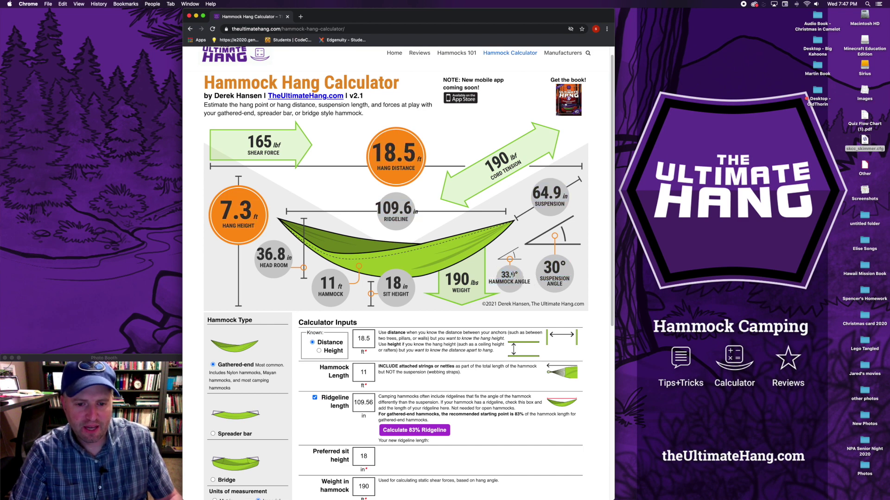
drag(543, 267, 560, 274)
click(543, 274)
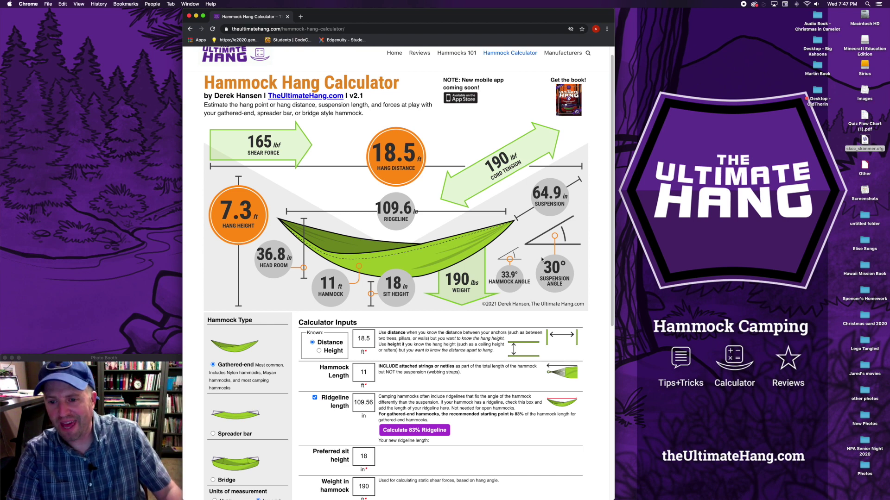
Step: Point out the 7.3 ft hang height, 30° suspension angle and 18.5 ft hang distance
drag(227, 208, 249, 209)
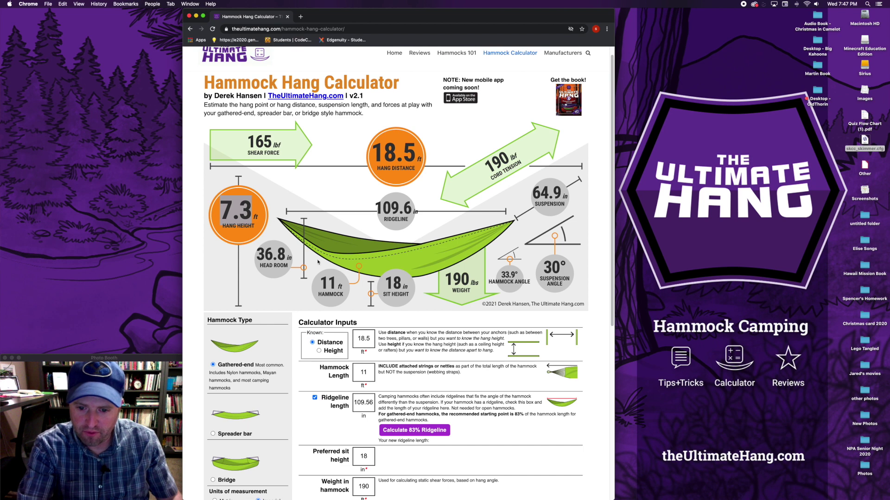
click(397, 294)
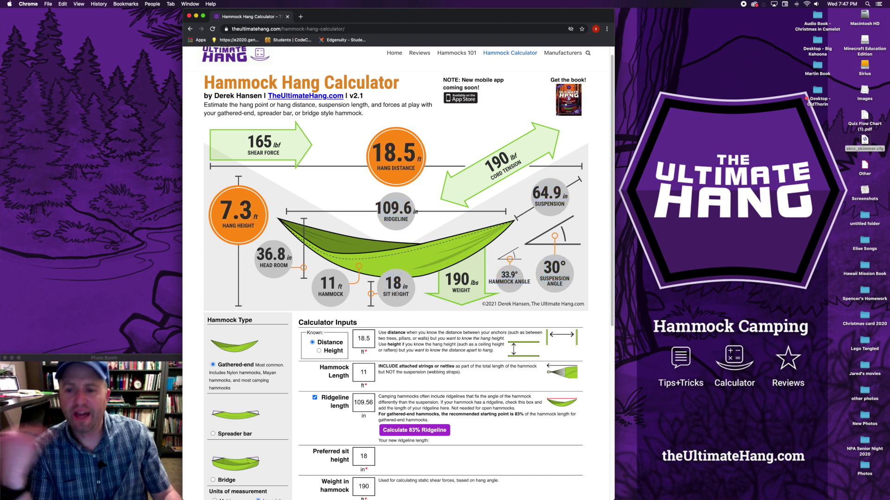
double_click(227, 215)
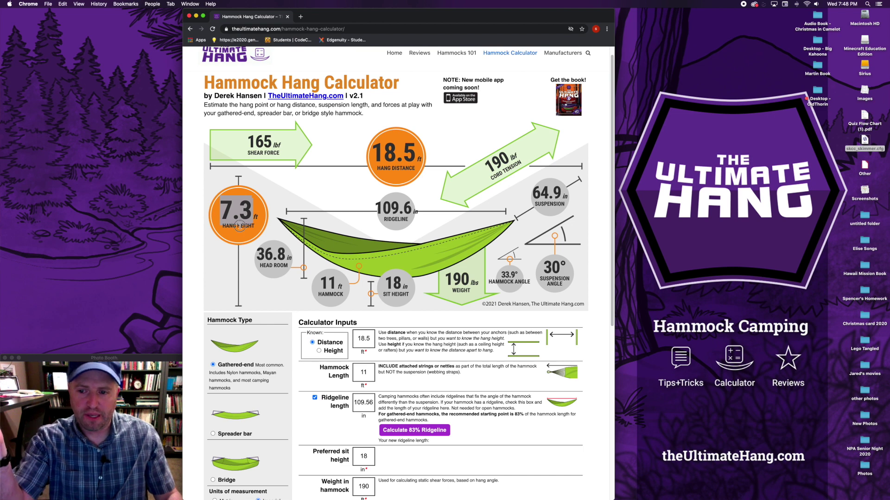
click(239, 226)
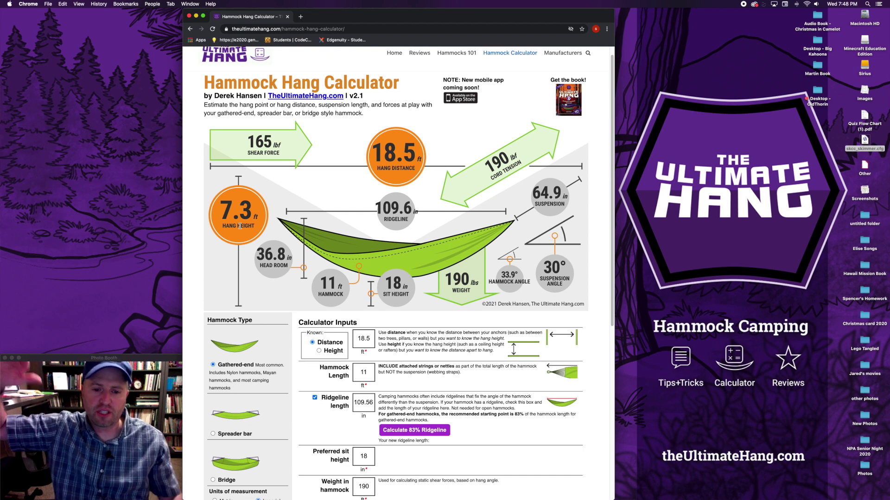
drag(548, 263, 502, 275)
click(554, 283)
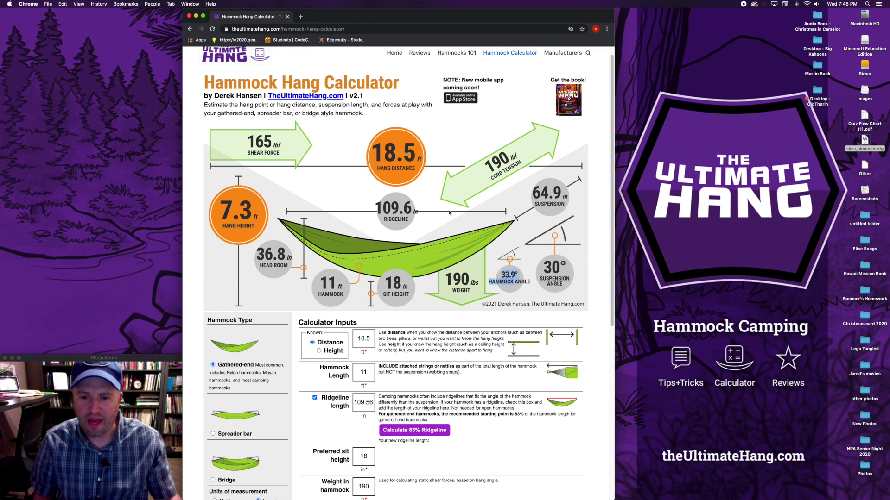
drag(374, 148, 412, 181)
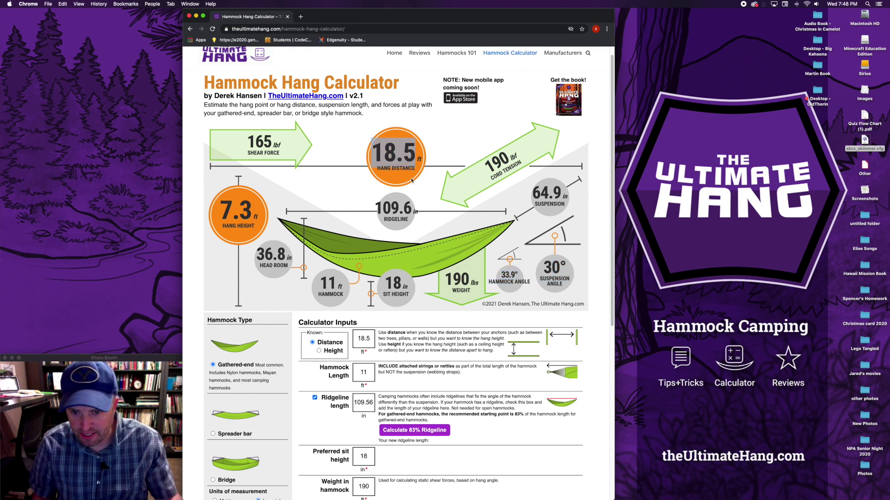
click(402, 211)
scroll(434, 356, down, 3)
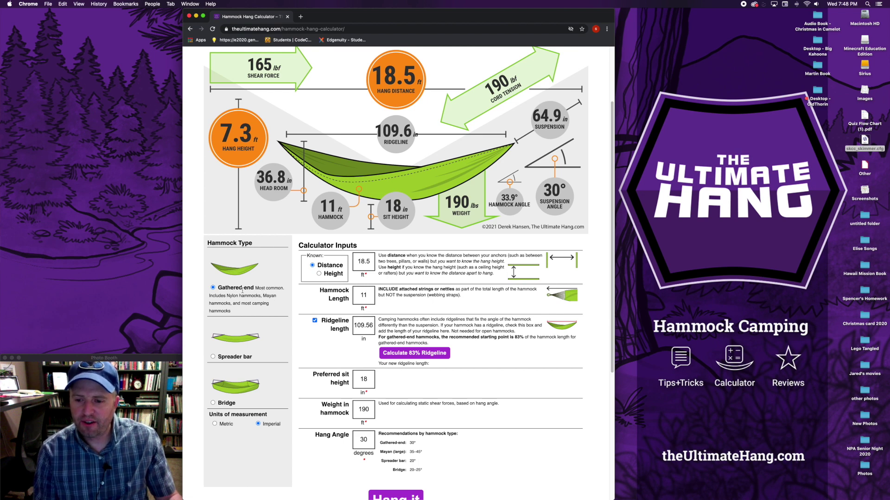
drag(235, 288, 237, 311)
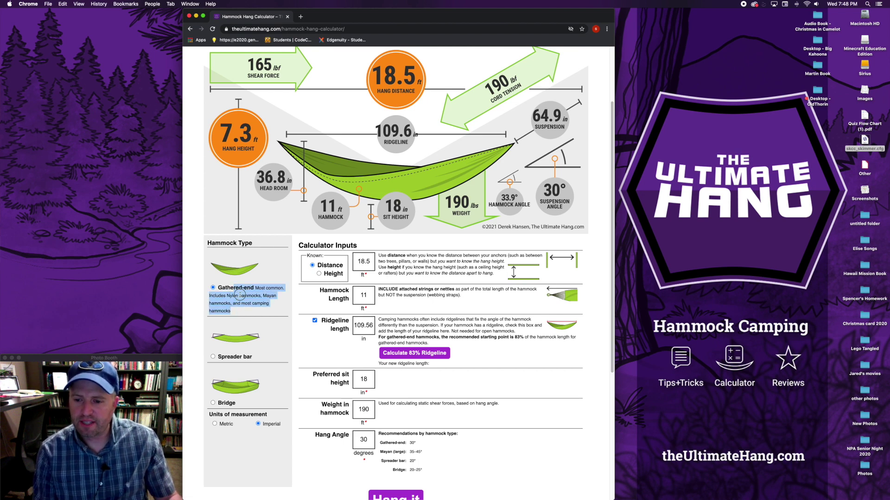
click(240, 294)
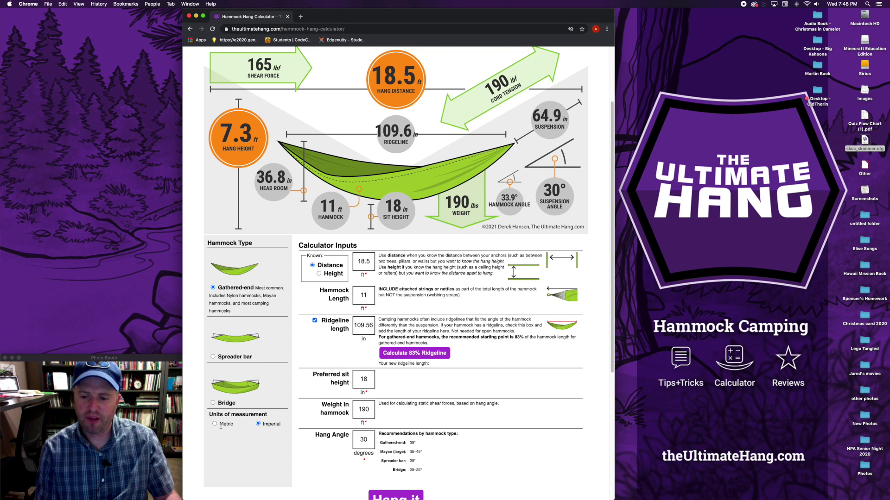
click(215, 424)
key(Return)
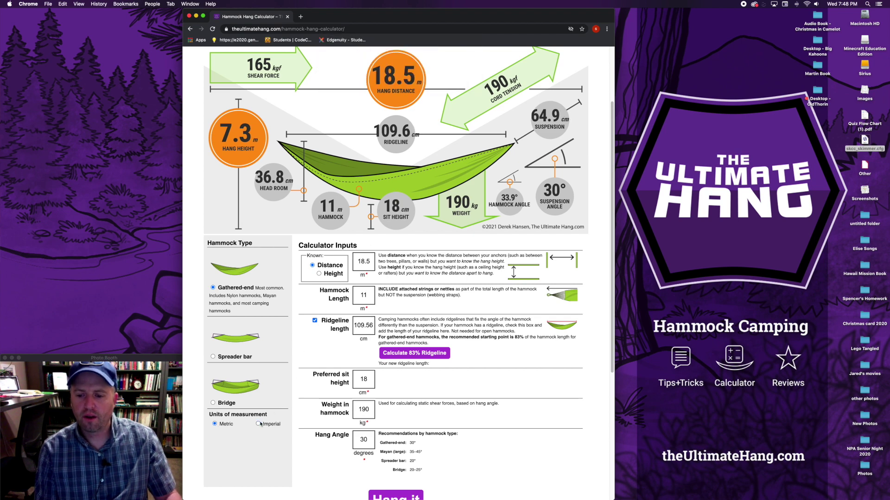
click(258, 424)
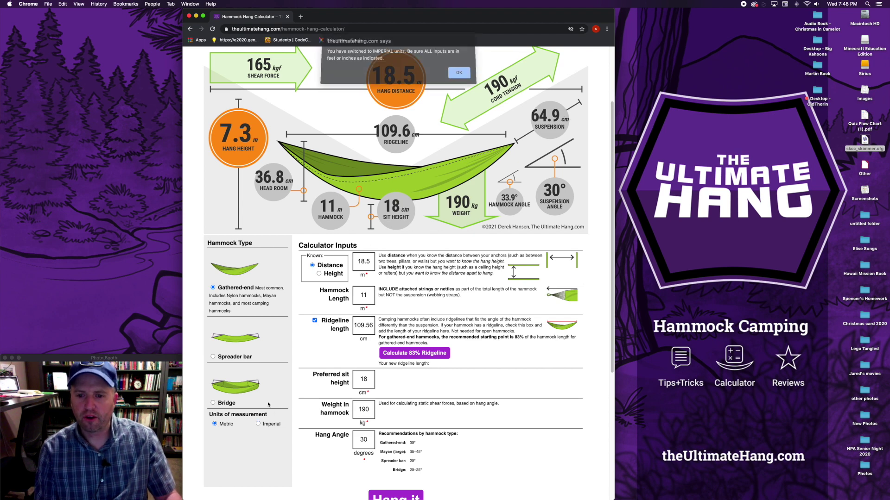
click(459, 76)
drag(373, 262, 357, 261)
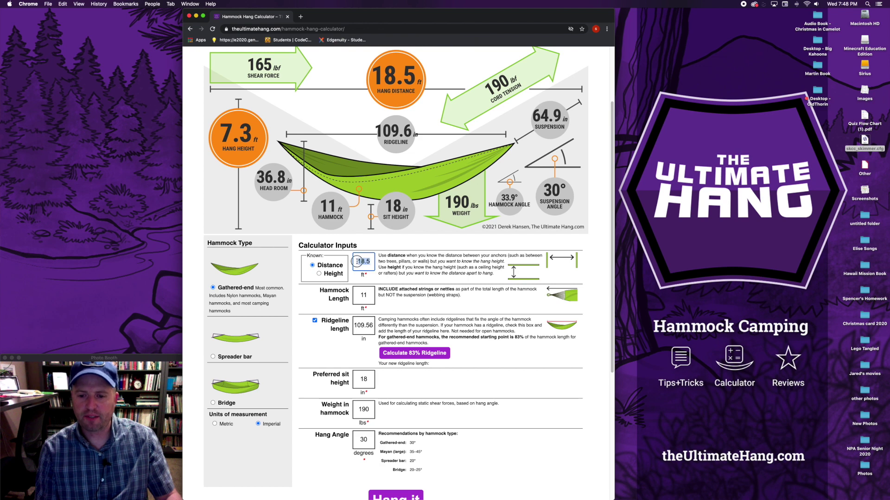
drag(367, 295, 358, 297)
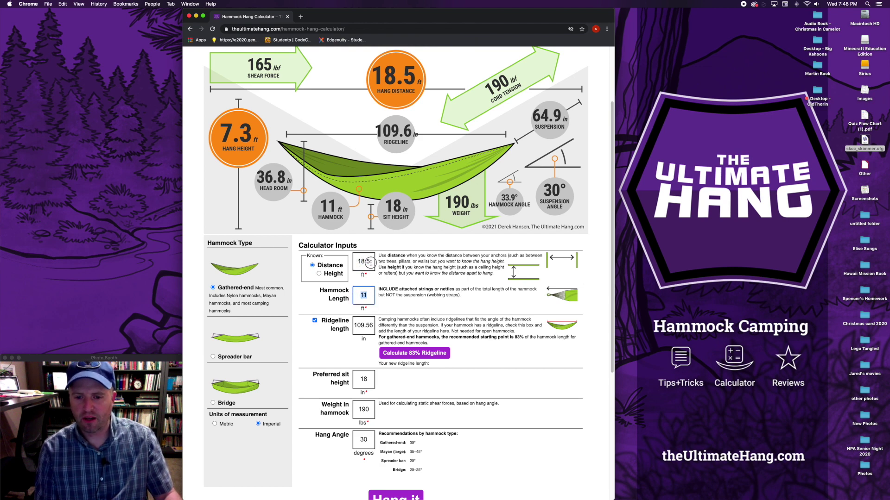
drag(372, 262, 359, 261)
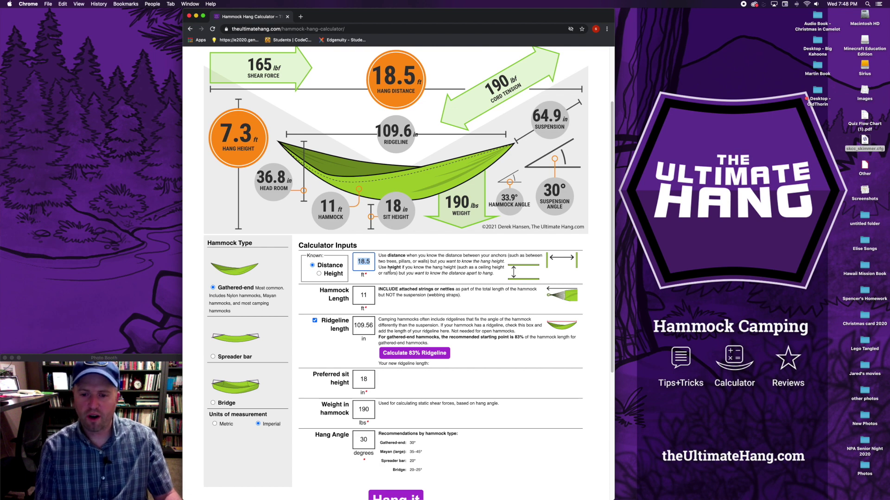
click(215, 424)
key(Return)
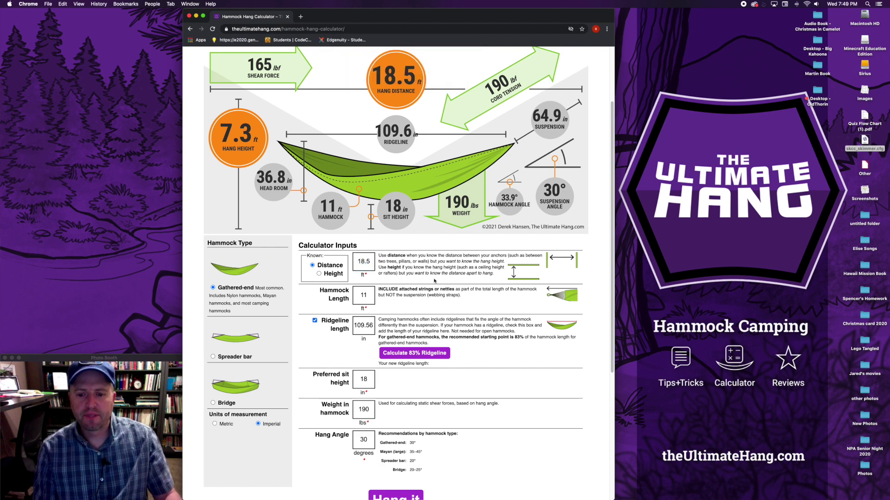
click(315, 320)
scroll(431, 320, up, 3)
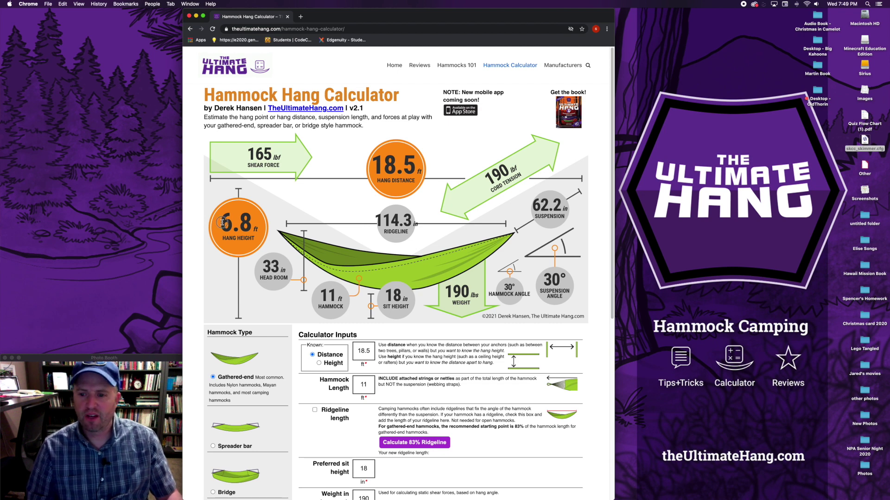
Step: Highlight the restored 6.8 ft hang height and 62.2 in suspension length
drag(221, 222, 249, 223)
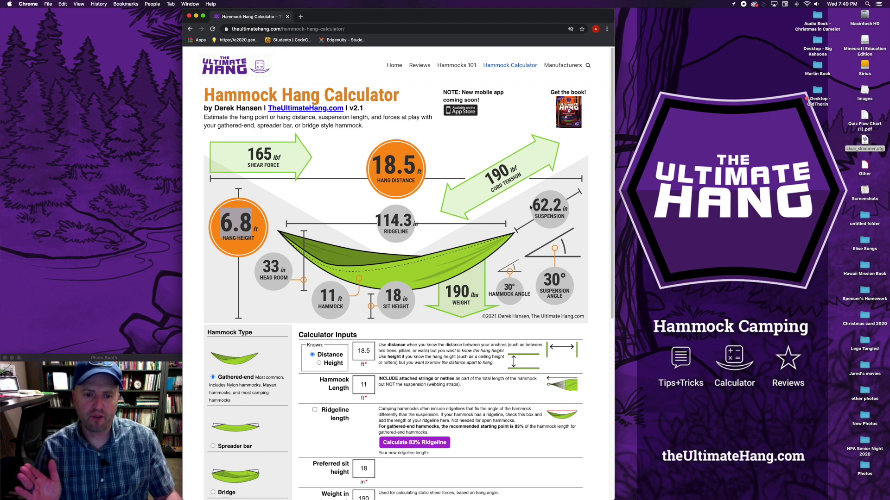
drag(531, 204, 558, 204)
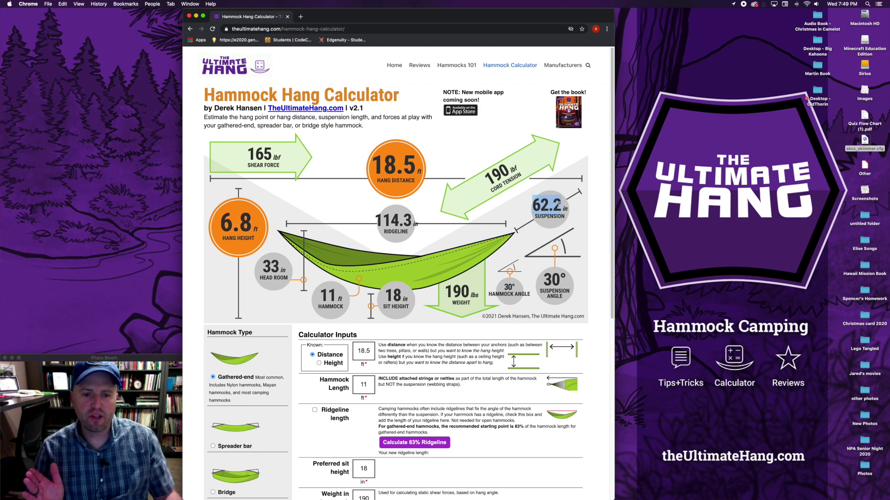